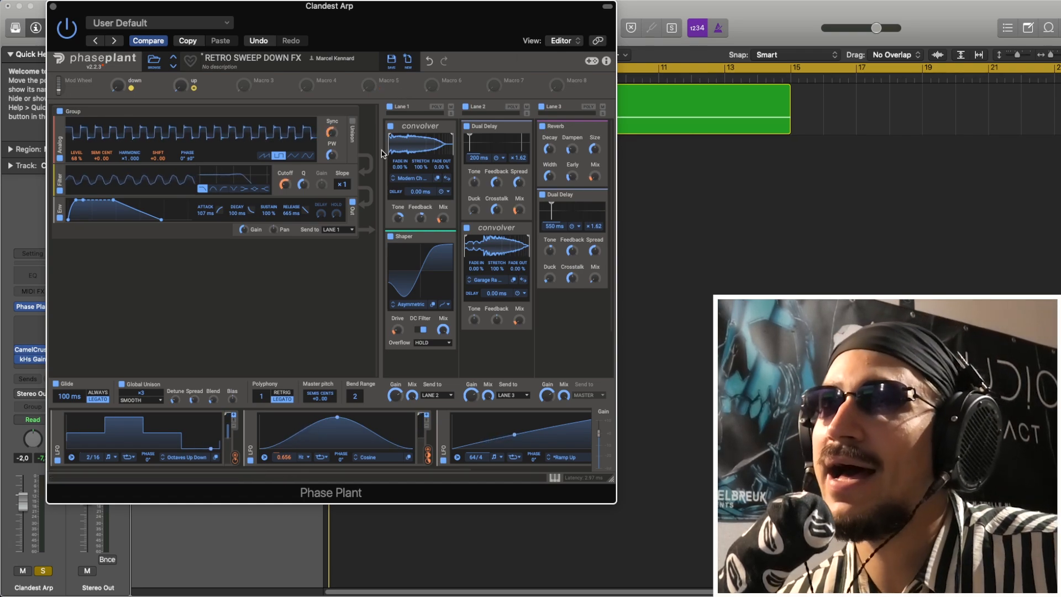
# Reopen the Phase Plant instrument on the Clandest Arp track and audition its sound
pyautogui.click(53, 7)
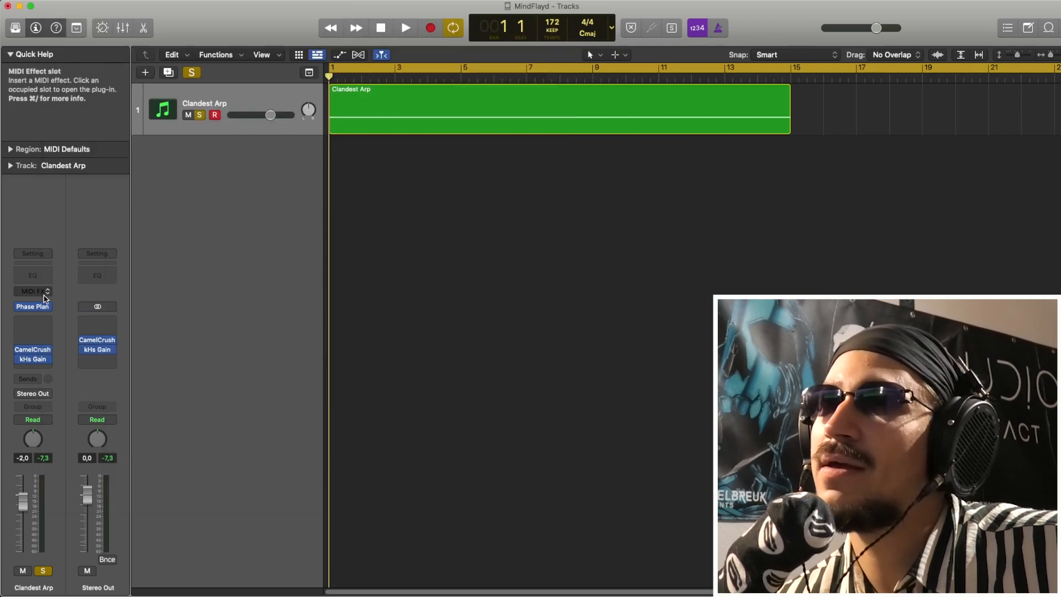
pyautogui.click(37, 308)
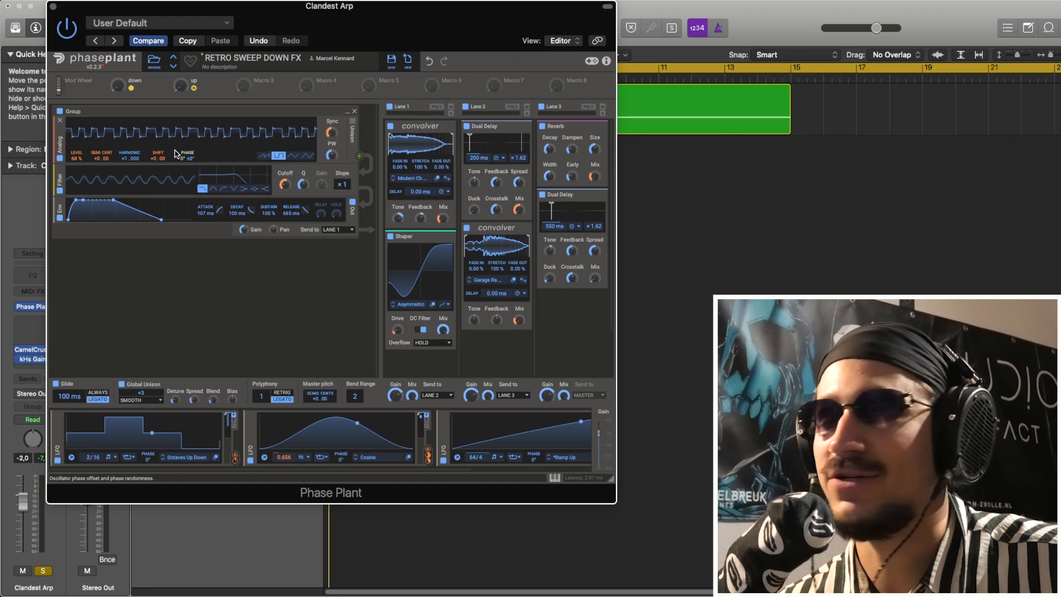
pyautogui.press('space')
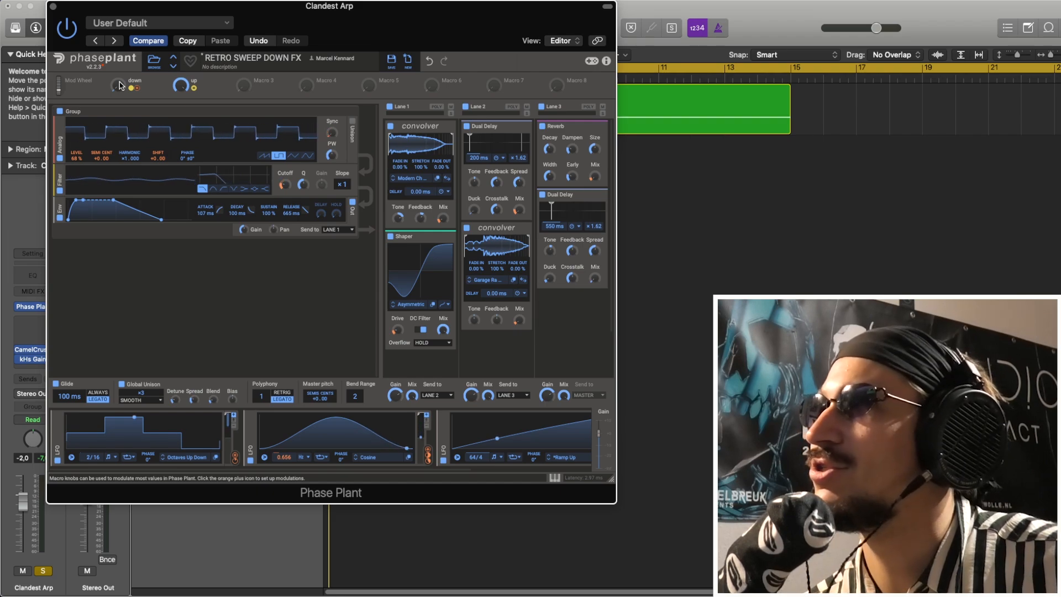
pyautogui.press('space')
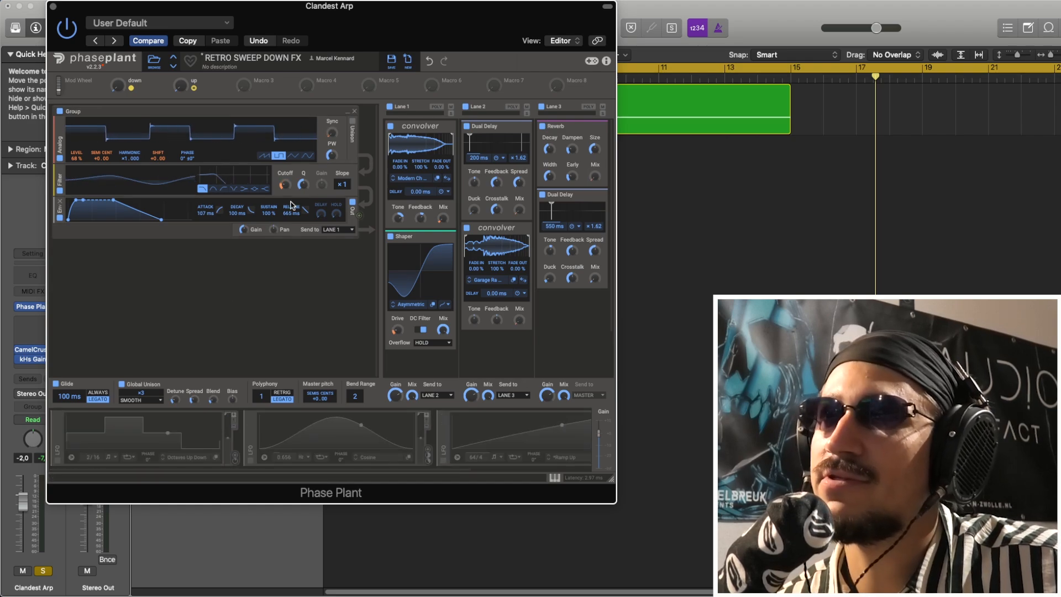
# Disable effect Lanes 1, 2 and 3 and the filter so only the dry oscillator is heard
pyautogui.click(390, 106)
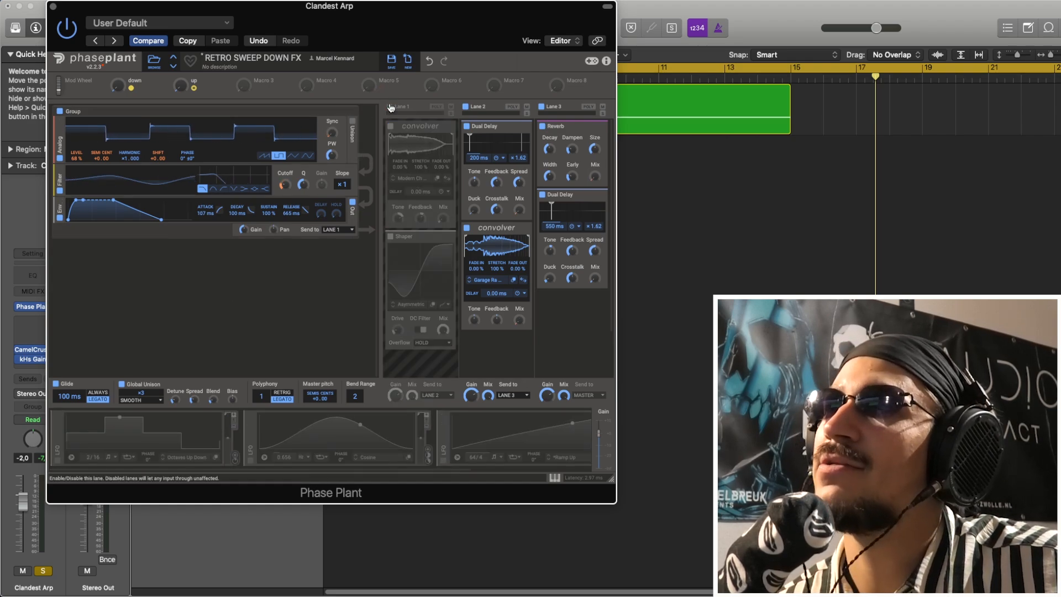
pyautogui.click(466, 106)
pyautogui.click(540, 108)
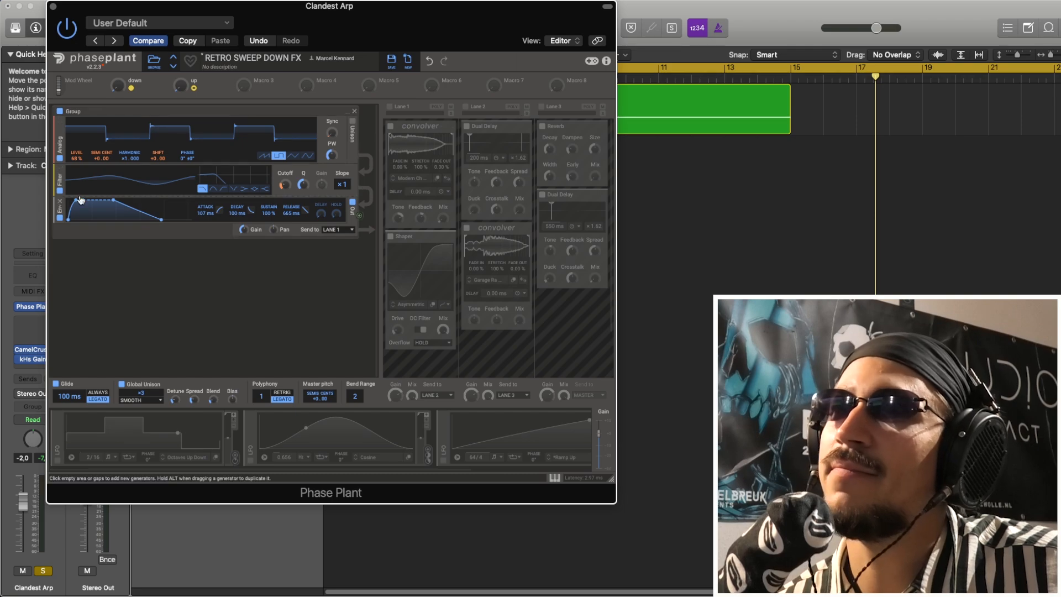
pyautogui.click(59, 192)
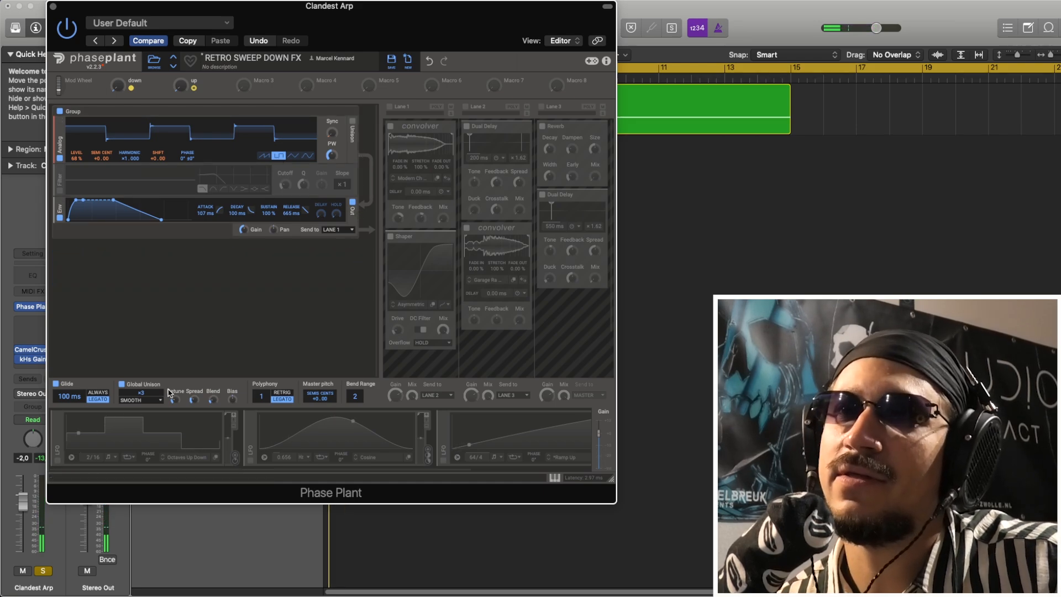
# Enable the first LFO and view the factory Arpeggios shapes, keeping Octaves Up Down
pyautogui.click(57, 462)
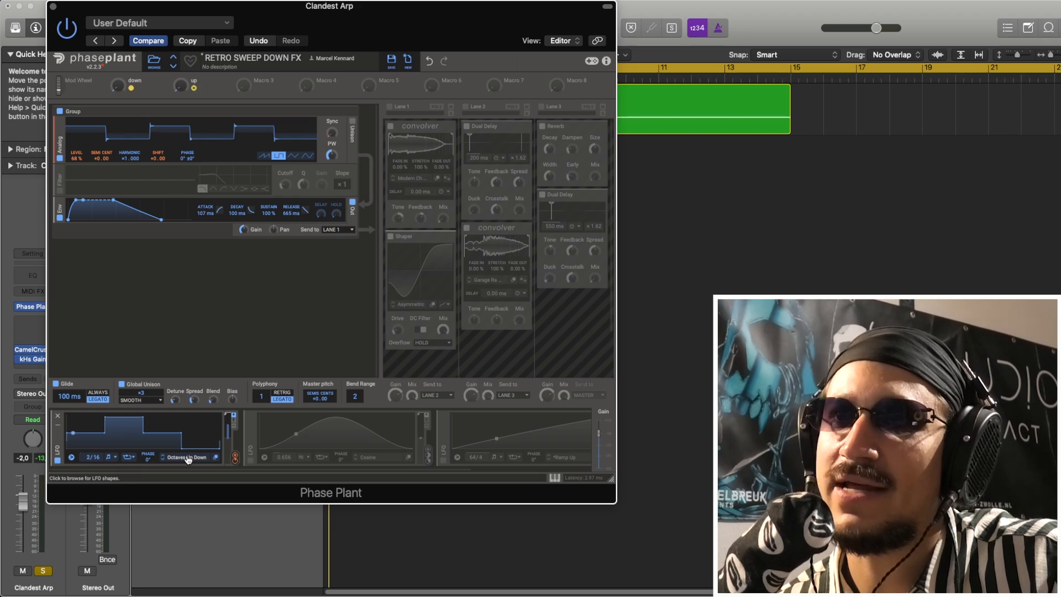
pyautogui.click(188, 458)
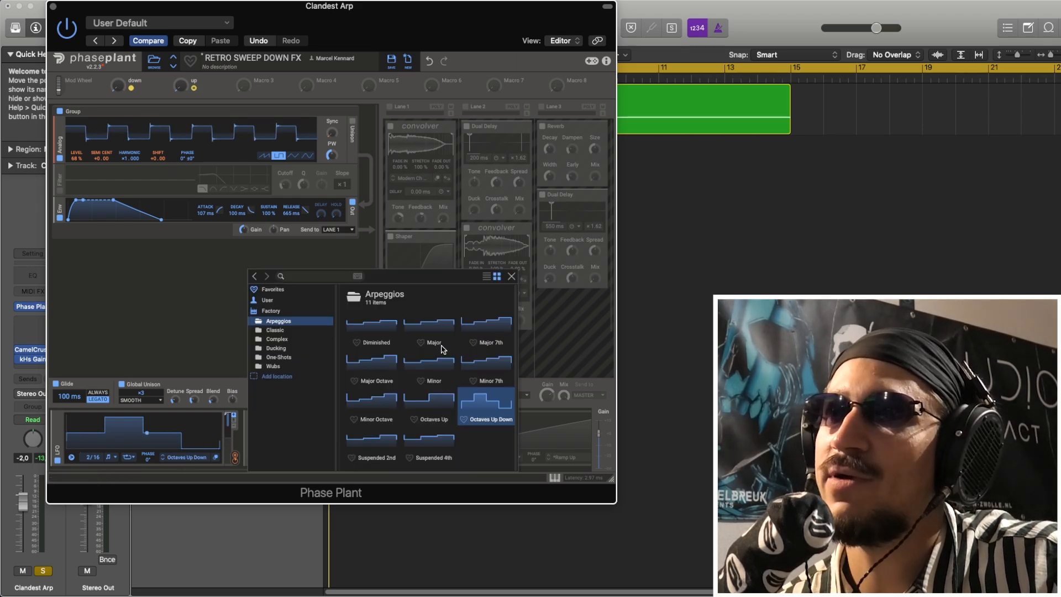
pyautogui.click(512, 277)
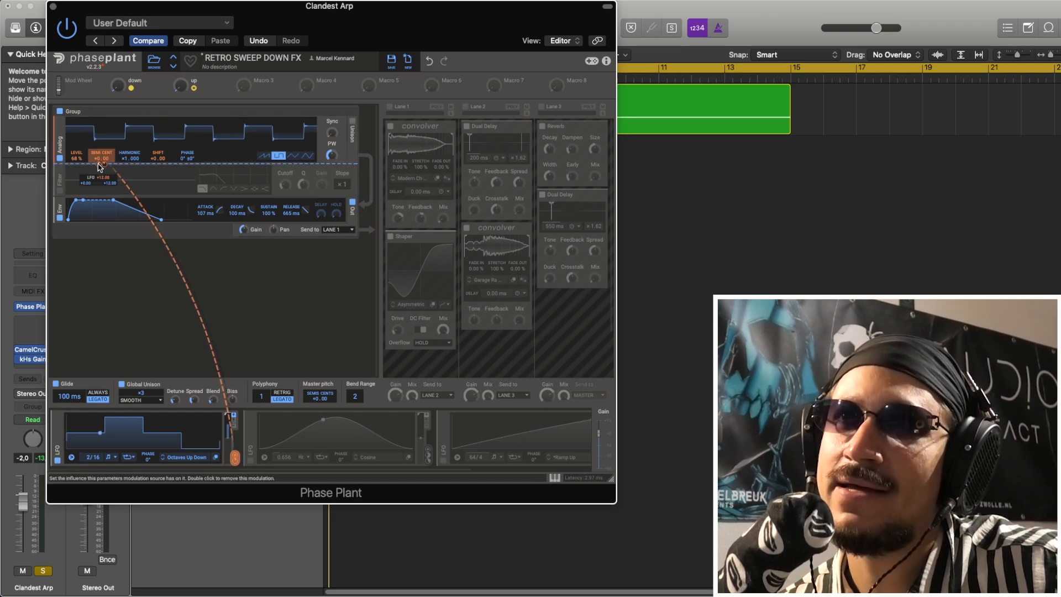
# Inspect the first LFO's modulation of the oscillator pitch and audition the arpeggio with Global Unison turned off
pyautogui.rightClick(99, 166)
pyautogui.click(268, 304)
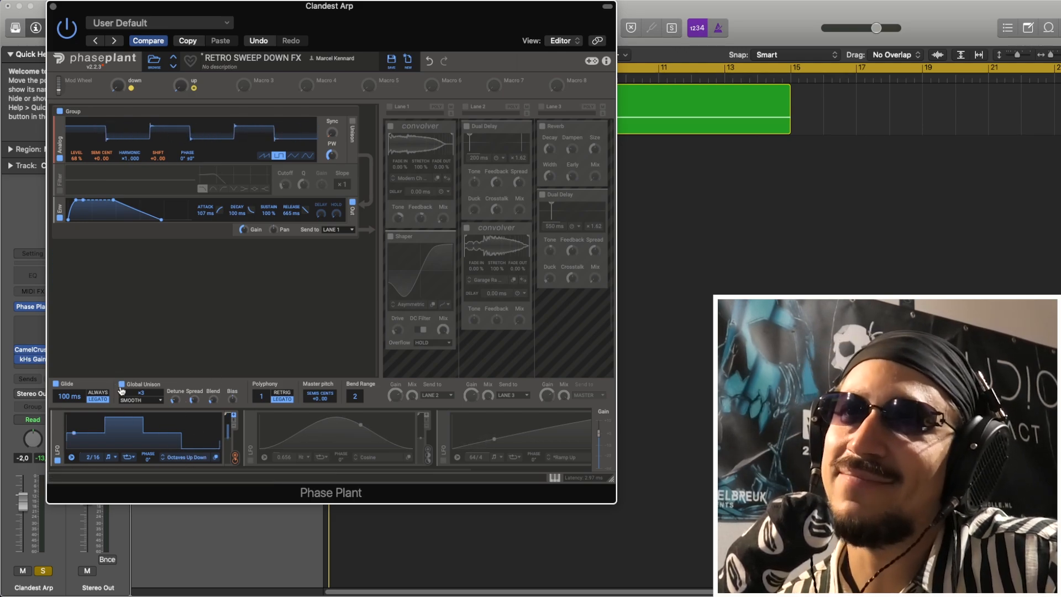
pyautogui.press('space')
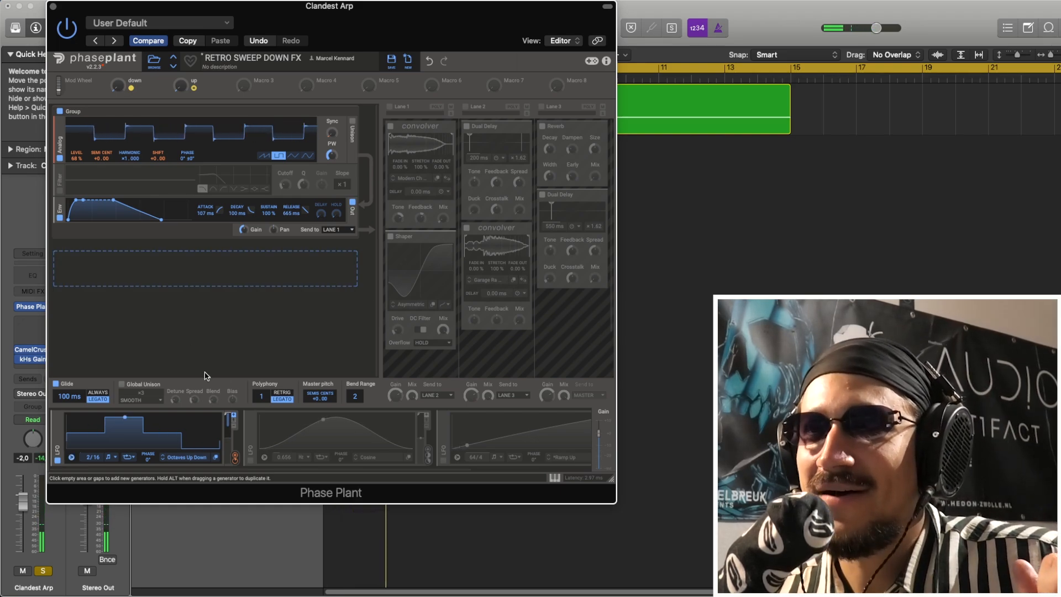
# Enable the second LFO and audition its modulation of the Analog oscillator's Sync
pyautogui.click(250, 461)
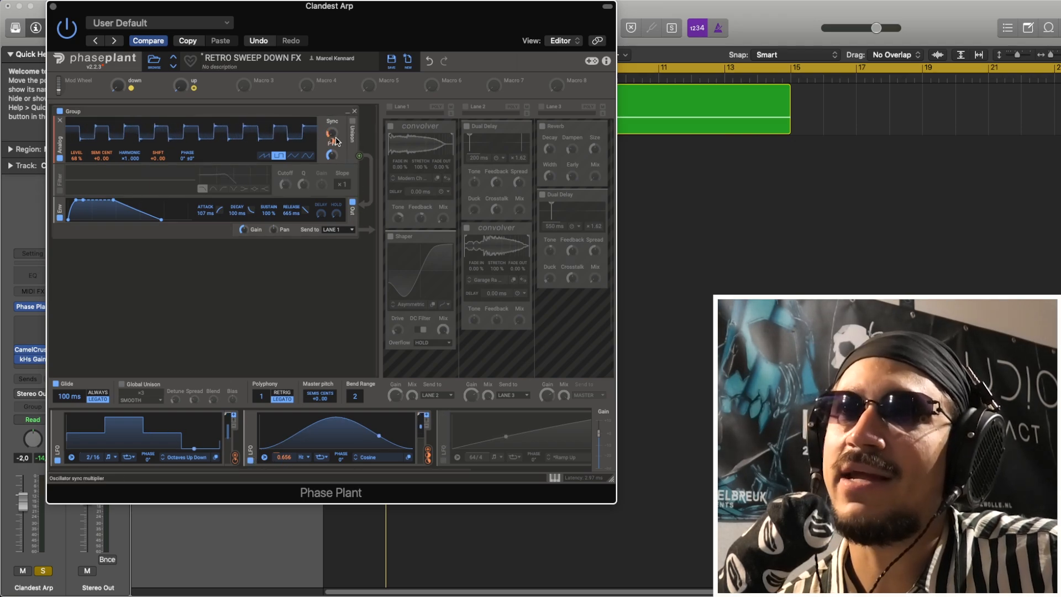
pyautogui.moveTo(334, 147); pyautogui.dragTo(333, 145)
pyautogui.press('space')
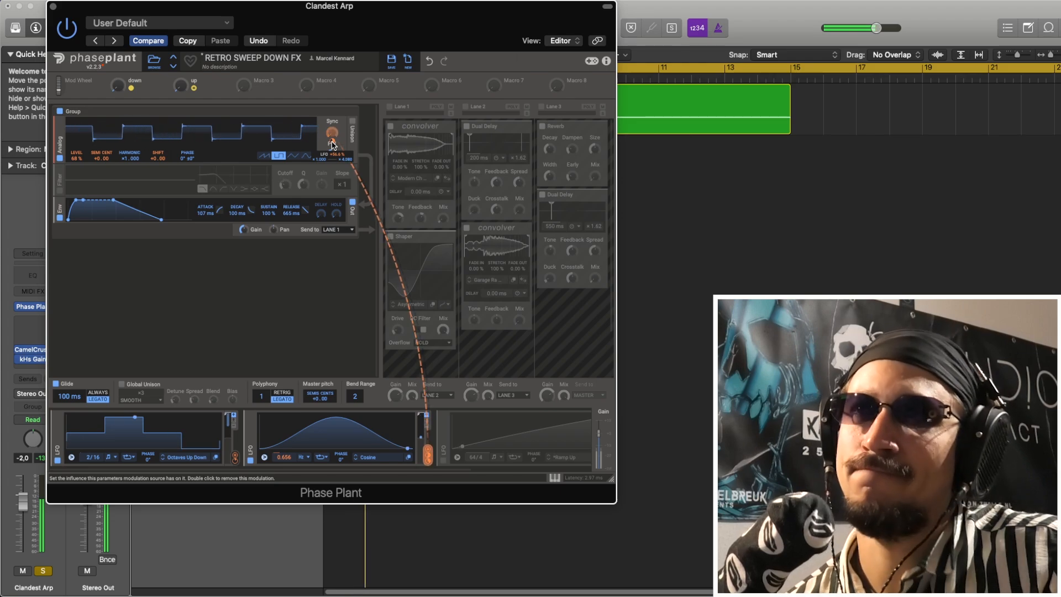
pyautogui.doubleClick(332, 145)
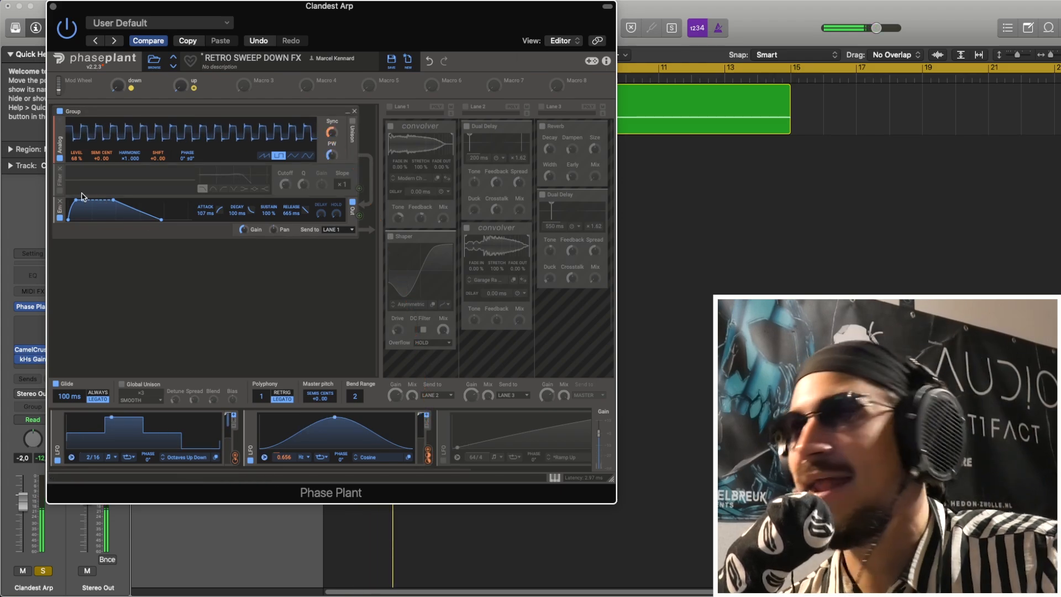
# Re-enable the filter and Global Unison
pyautogui.click(61, 193)
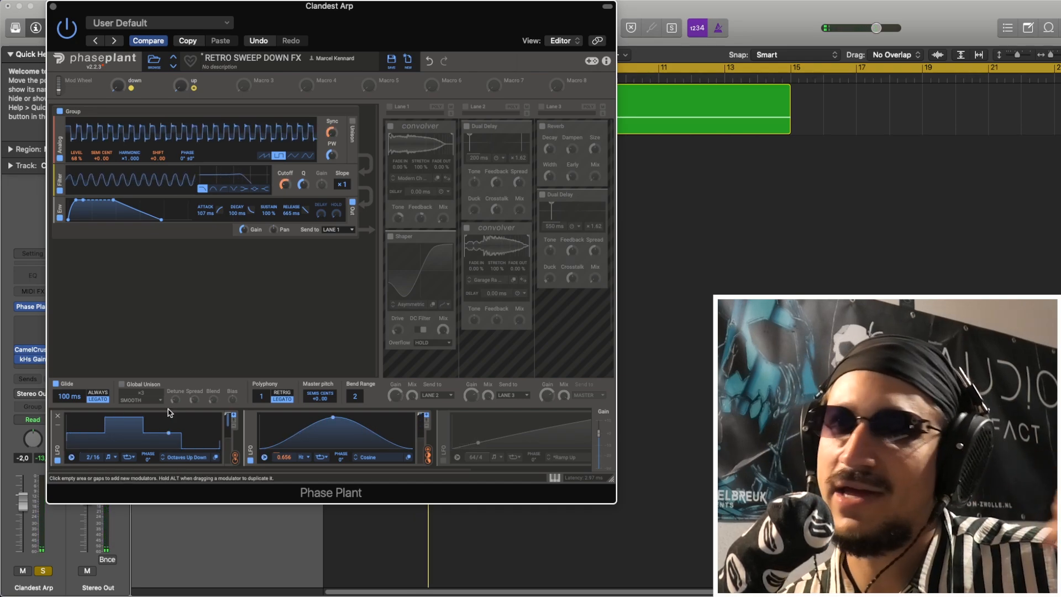
pyautogui.click(122, 385)
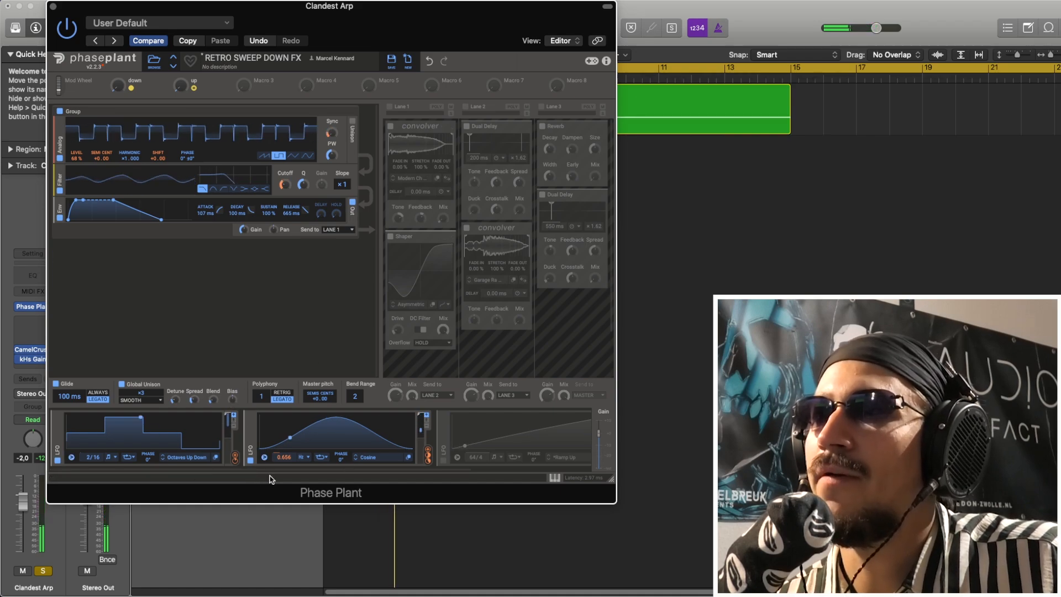
# Enable the third LFO with the Ramp Up shape and inspect its modulation targets
pyautogui.moveTo(231, 473); pyautogui.dragTo(327, 470)
pyautogui.click(318, 460)
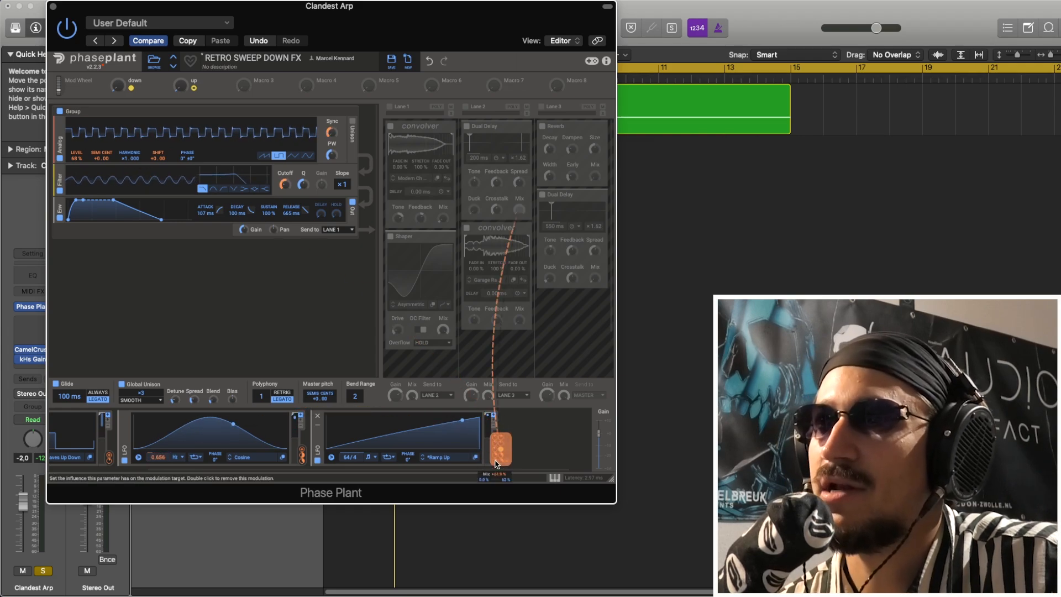
pyautogui.moveTo(499, 451)
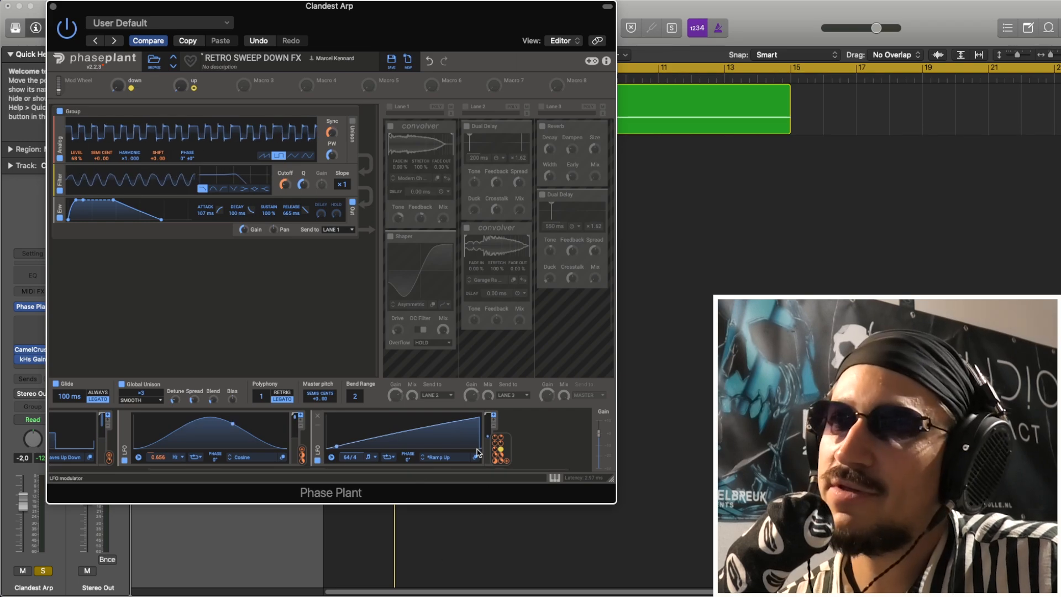
# Examine the oscillator's pitch and shift modulations, the down and up macros, and the second LFO's rate modulation, auditioning the sound
pyautogui.click(100, 164)
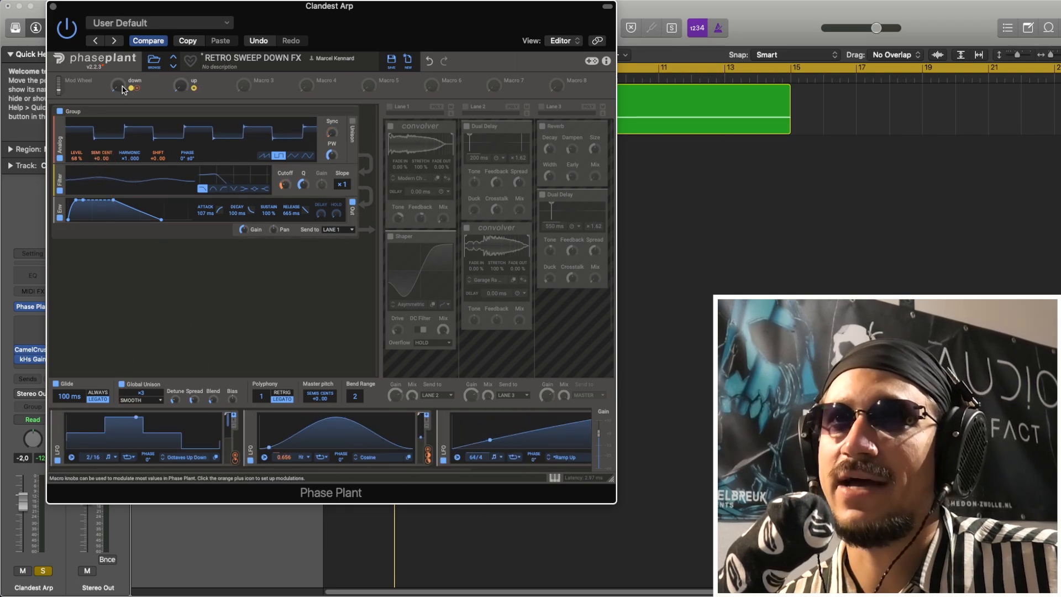
pyautogui.moveTo(119, 86); pyautogui.dragTo(118, 141)
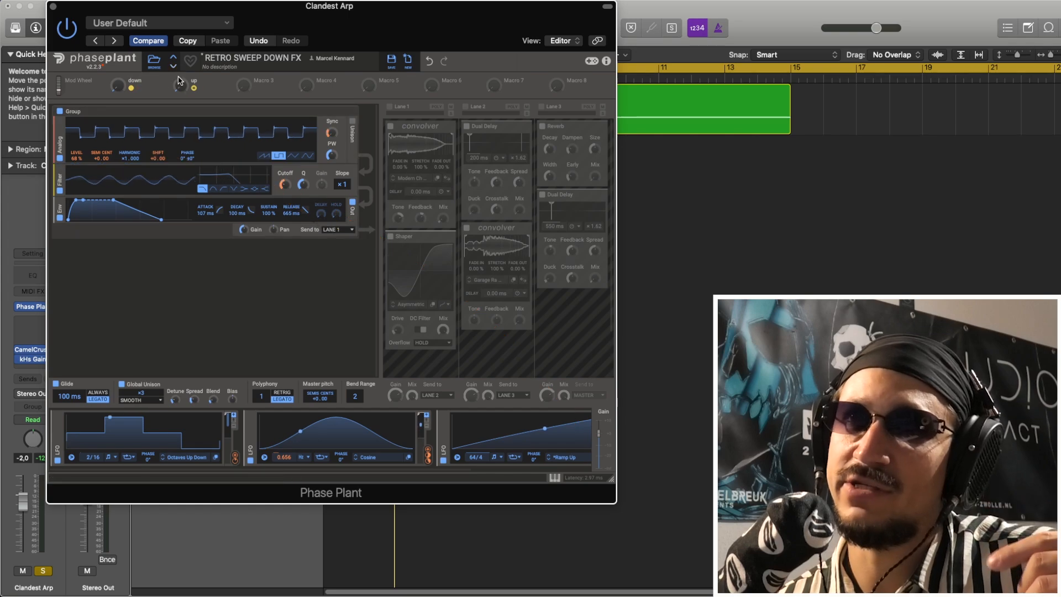
pyautogui.moveTo(181, 85)
pyautogui.mouseDown()
pyautogui.moveTo(181, 30)
pyautogui.moveTo(181, 86)
pyautogui.mouseUp()
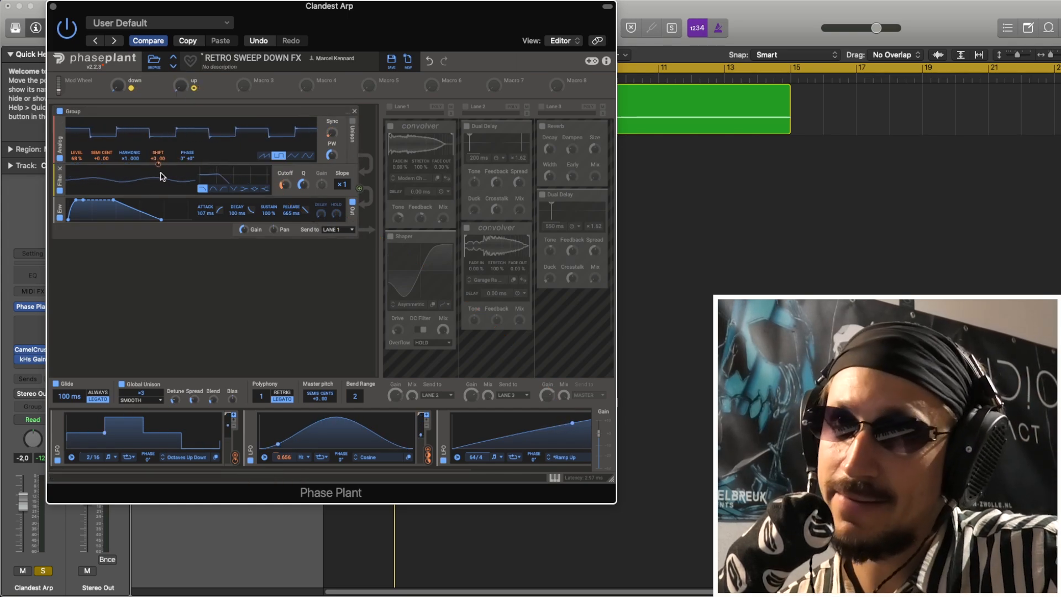
pyautogui.moveTo(160, 165)
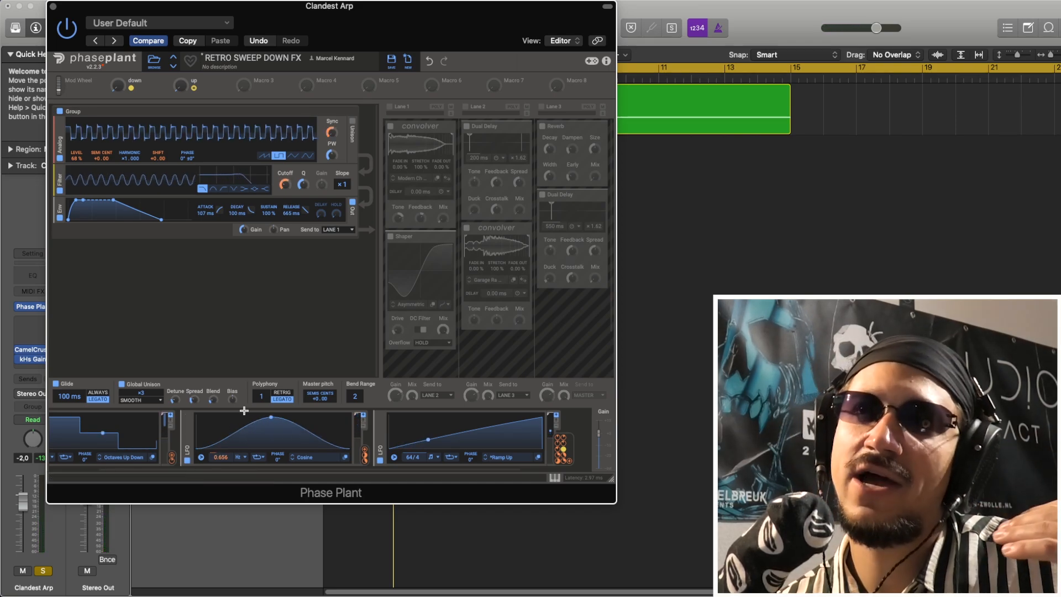
pyautogui.moveTo(222, 465)
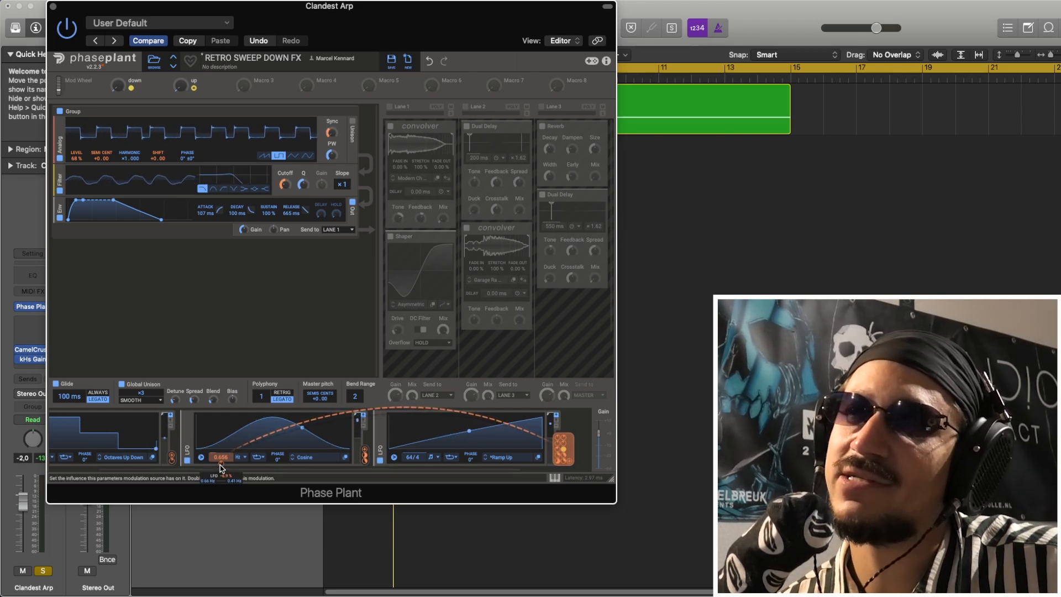
pyautogui.press('space')
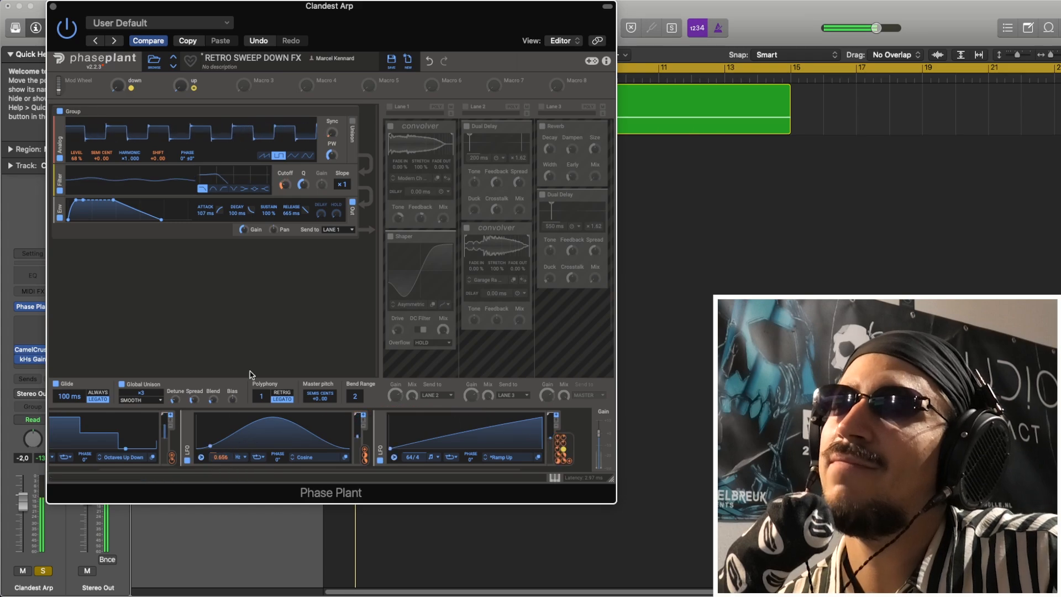
# Enable Lane 1 and check its convolver's Modern Church impulse response and Mix modulation, auditioning the result
pyautogui.click(389, 107)
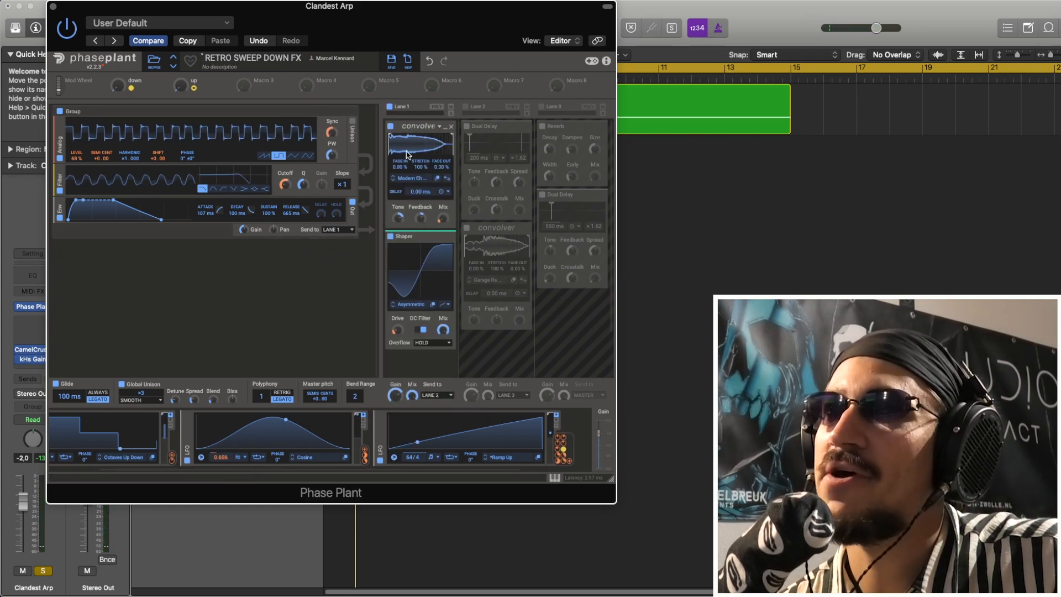
pyautogui.click(409, 178)
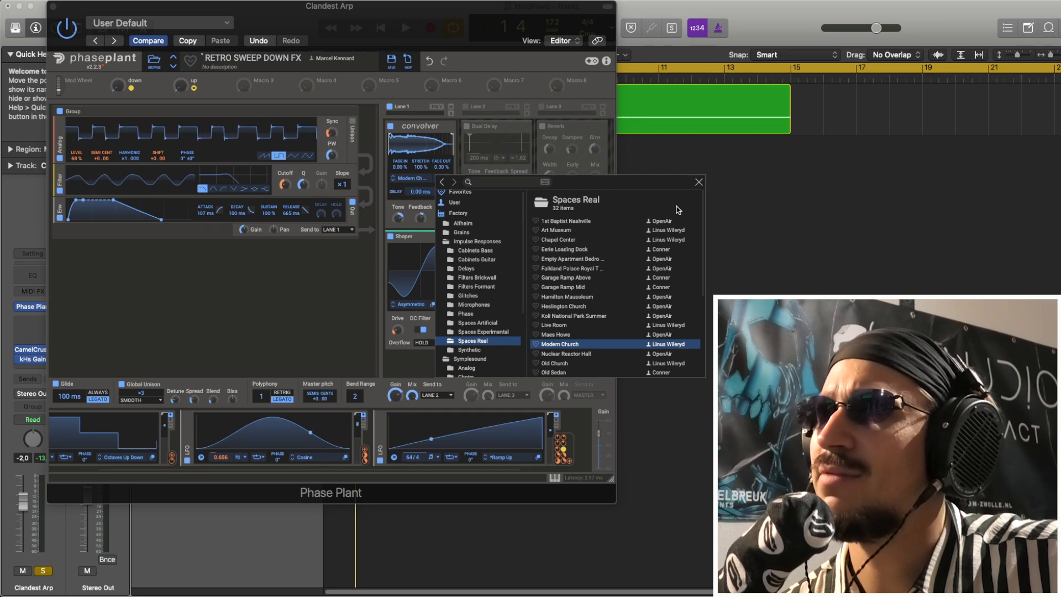
pyautogui.click(698, 183)
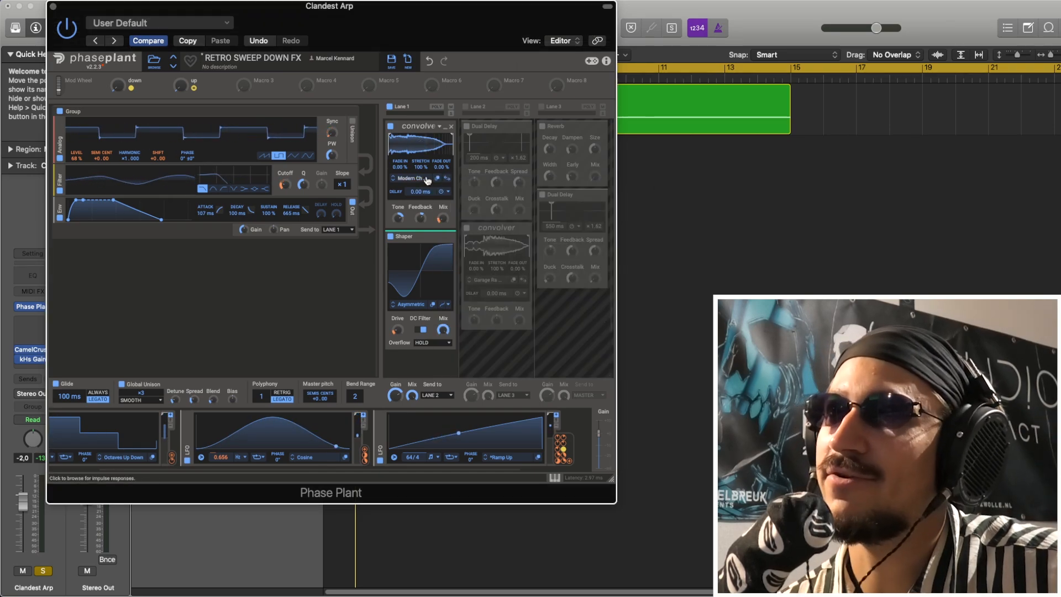
pyautogui.moveTo(444, 226)
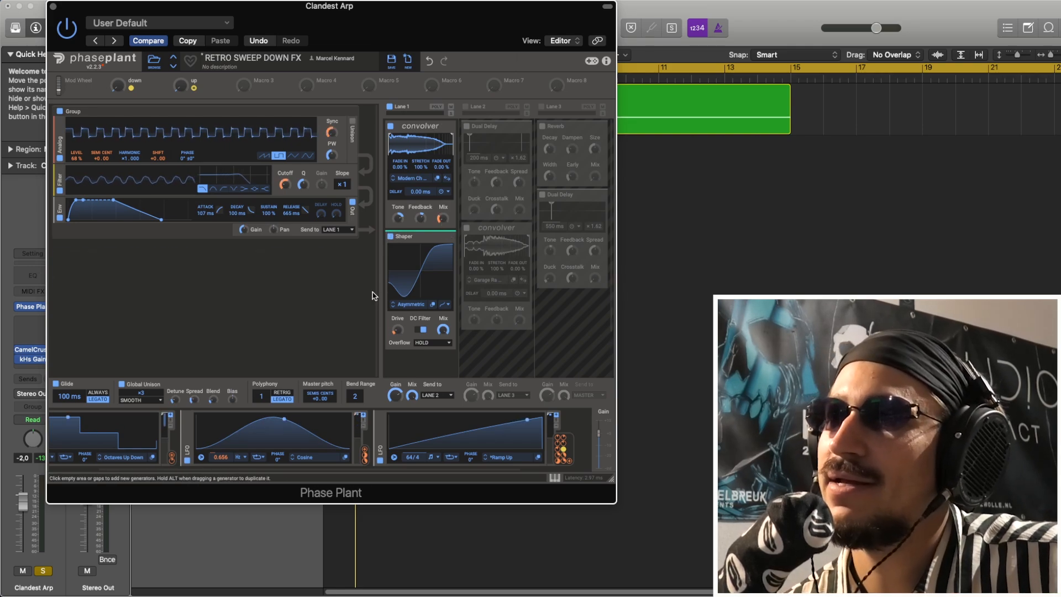
pyautogui.press('space')
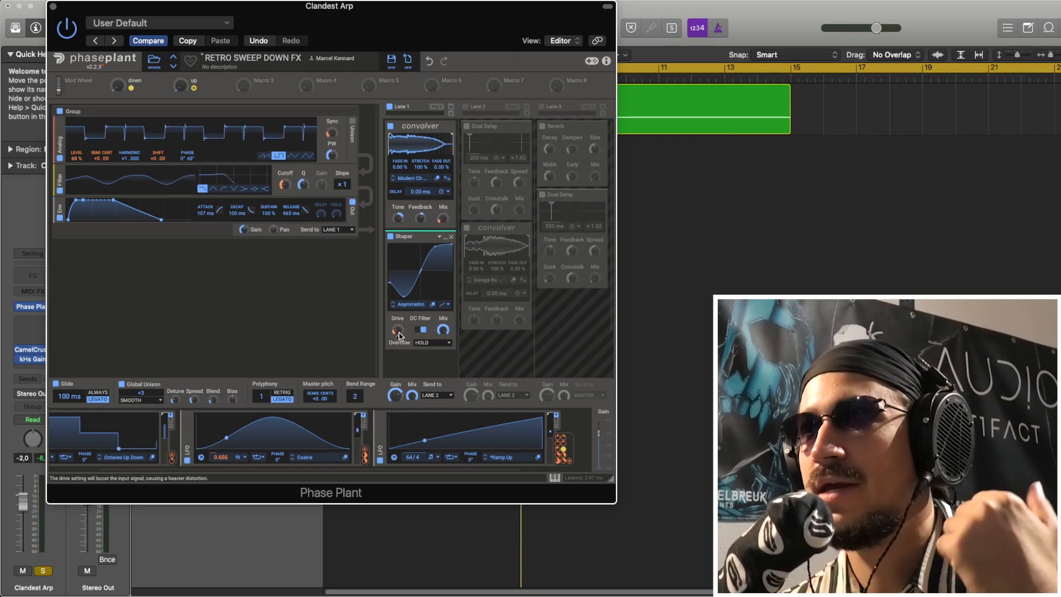
# Check the Lane 1 Shaper's Simple curves, keeping Asymmetric, and inspect its Drive modulation
pyautogui.click(418, 308)
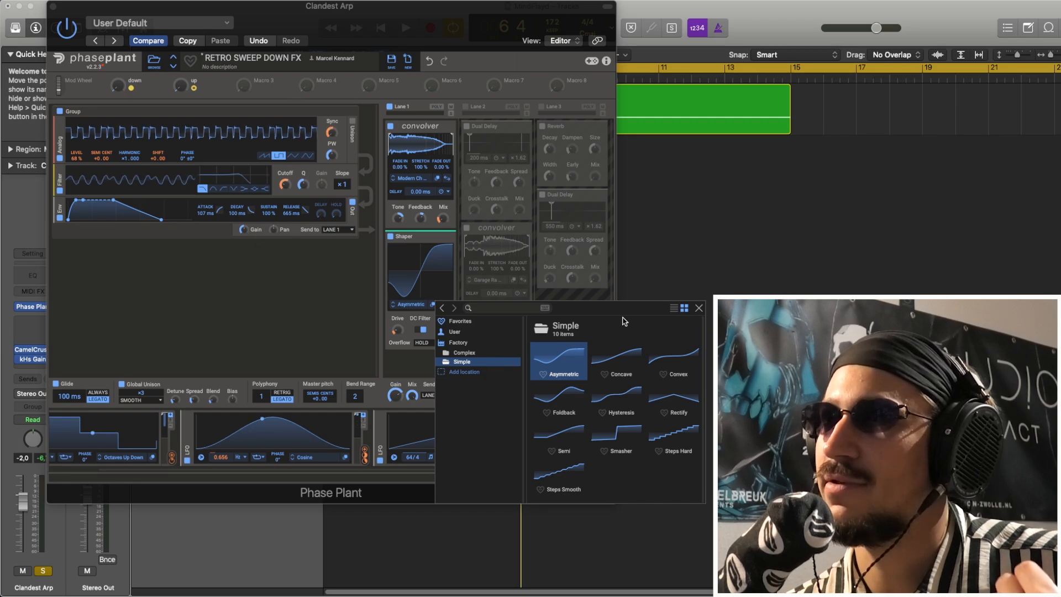
pyautogui.click(699, 308)
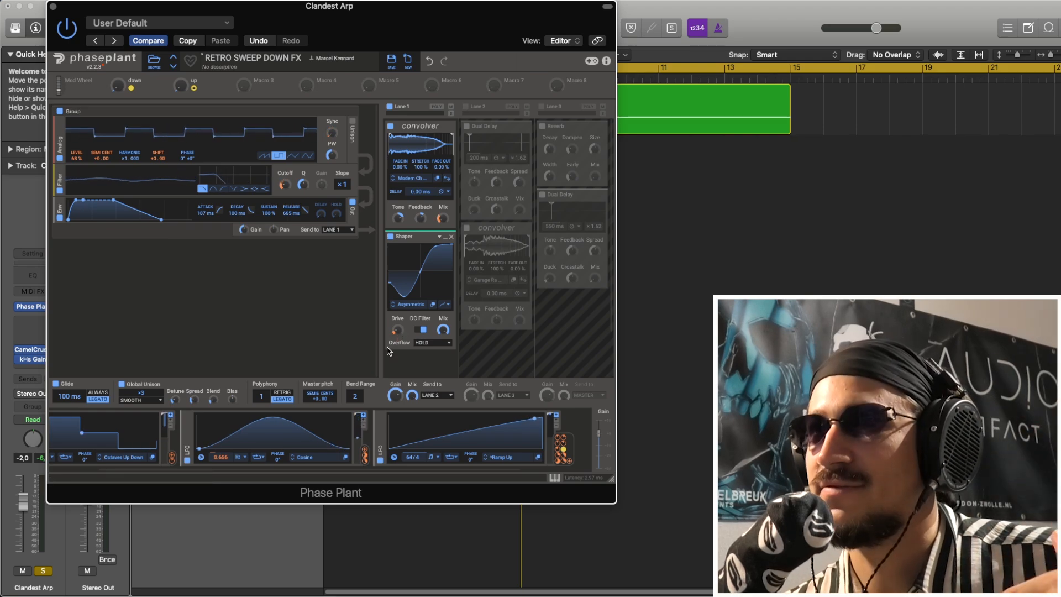
pyautogui.moveTo(400, 338)
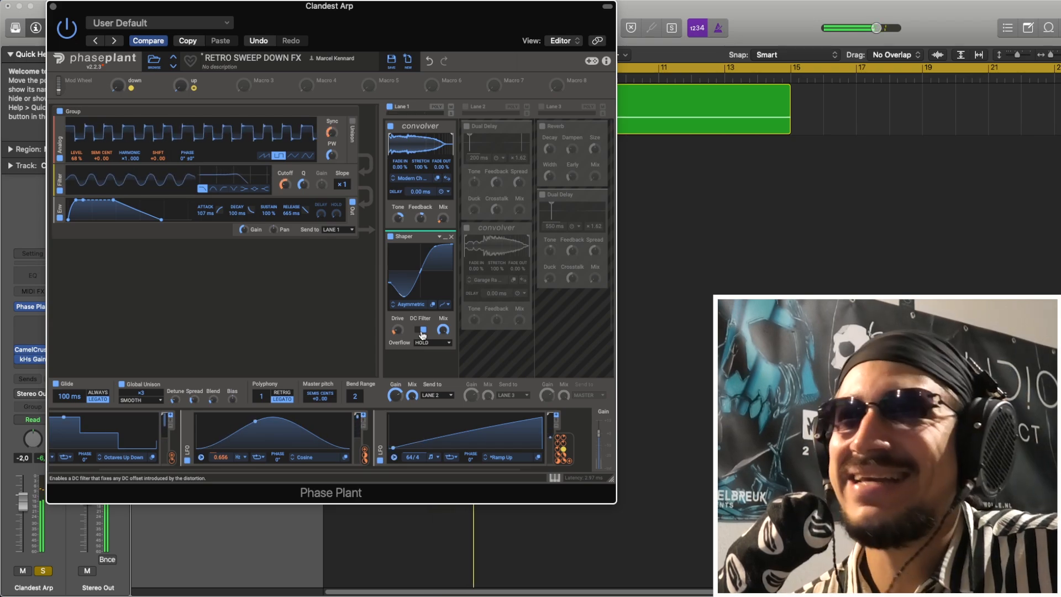
# Enable Lane 2 and check its convolver's Garage Ramp Above impulse response
pyautogui.click(466, 106)
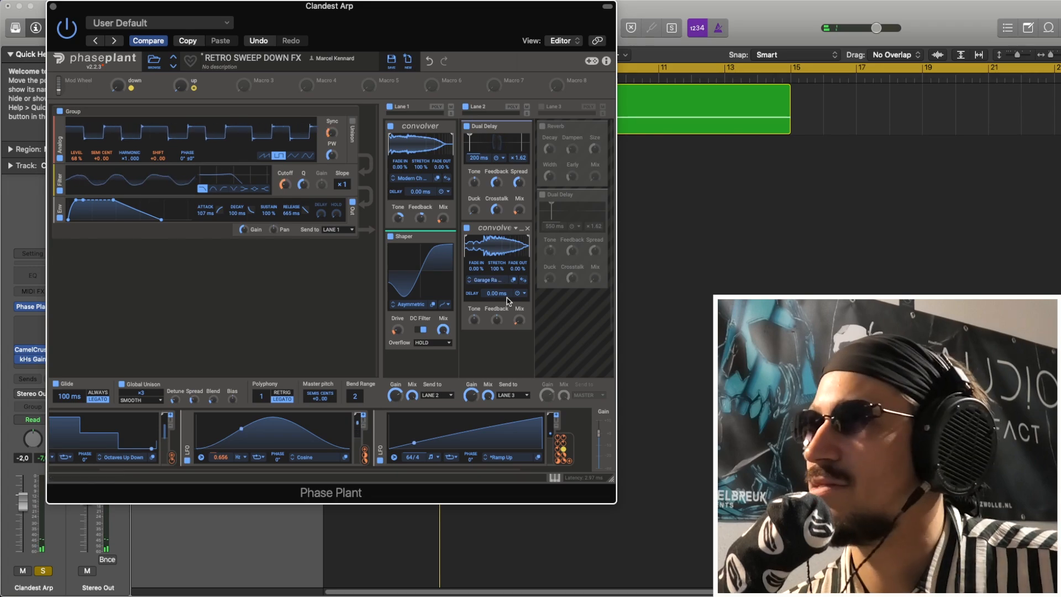
pyautogui.click(497, 280)
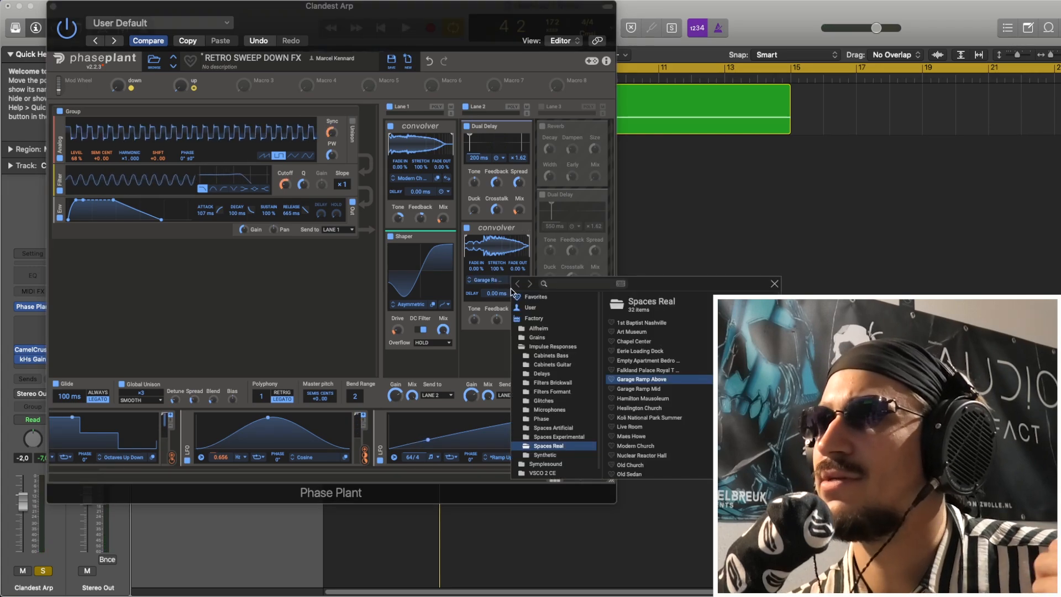
pyautogui.click(776, 284)
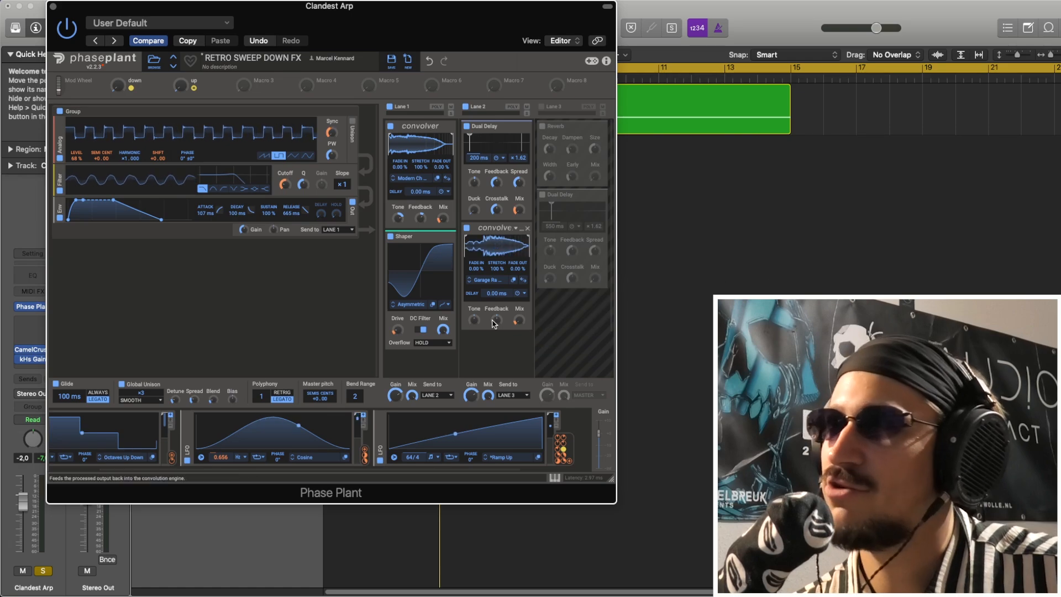
# Enable Lane 3 with its Reverb and Dual Delay, and audition the patch while inspecting the Ramp Up LFO's modulation targets
pyautogui.click(543, 106)
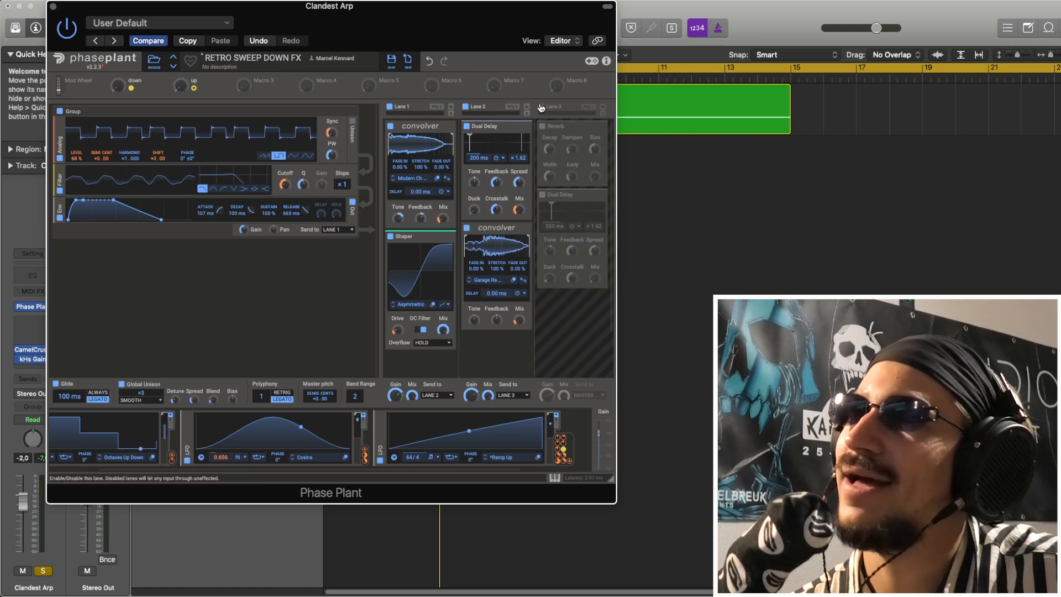
pyautogui.moveTo(597, 187)
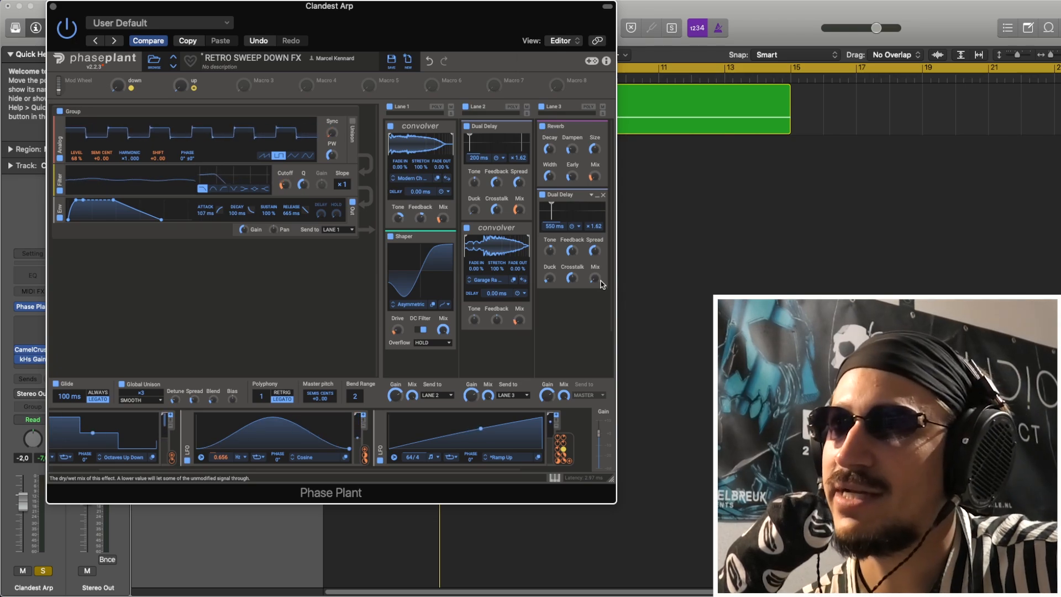
pyautogui.press('space')
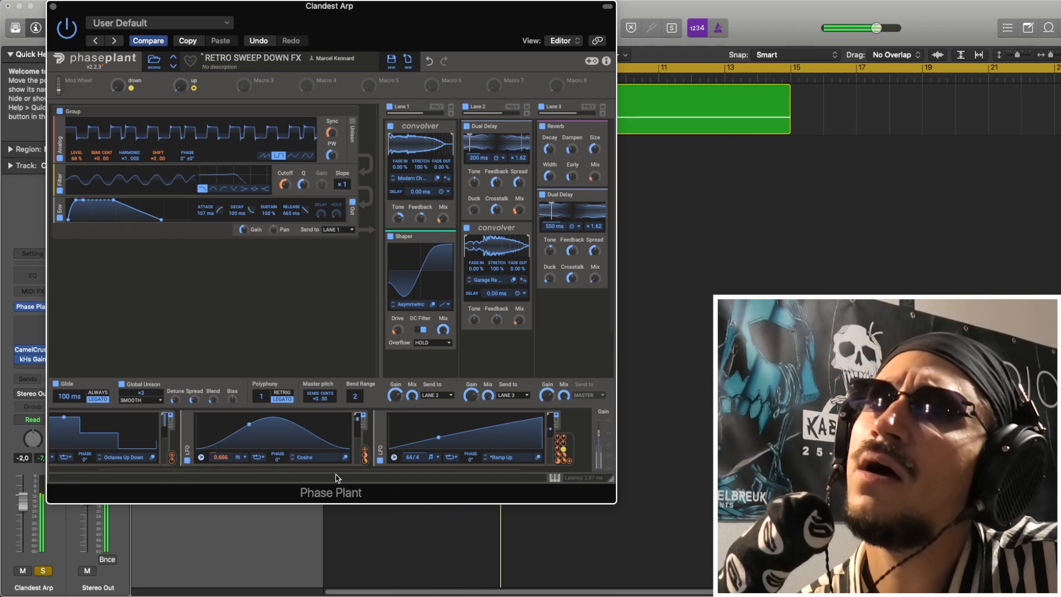
pyautogui.moveTo(318, 472); pyautogui.dragTo(424, 485)
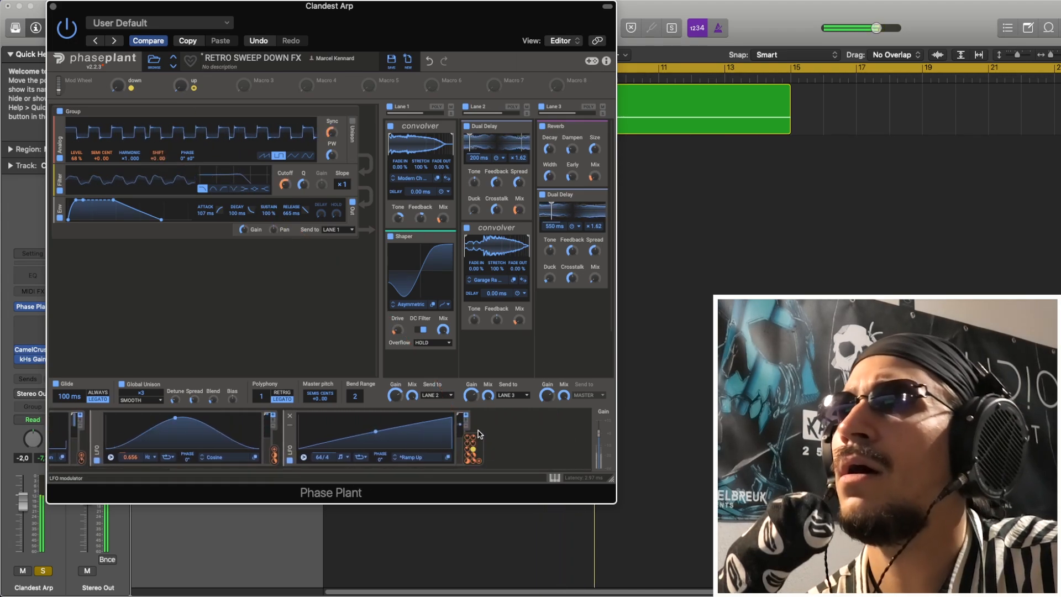
pyautogui.moveTo(467, 452)
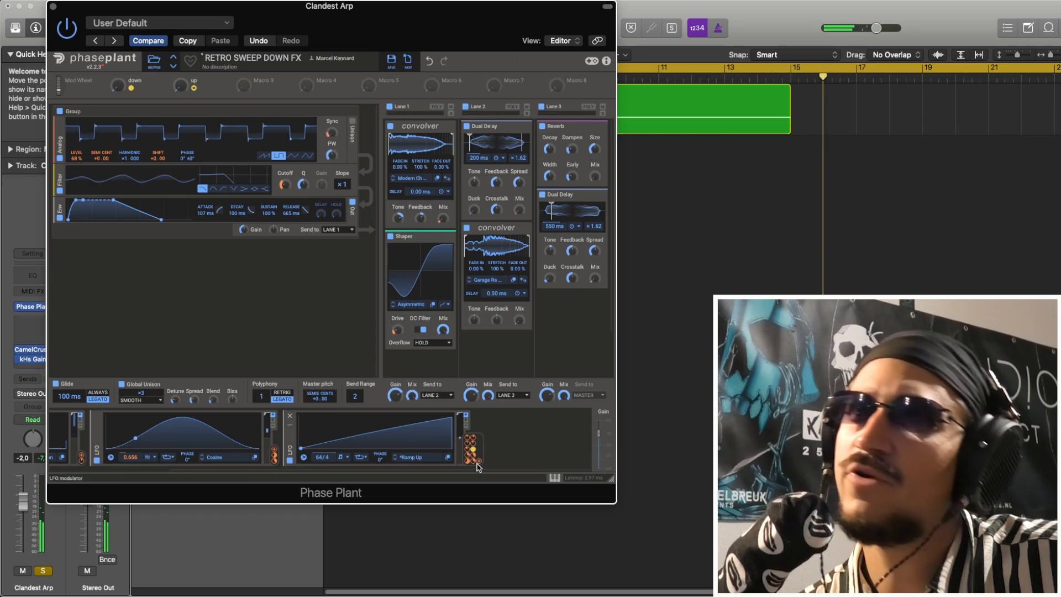
# Audition the arp from the start while checking the rate of the Octaves Up Down LFO
pyautogui.moveTo(443, 471); pyautogui.dragTo(242, 452)
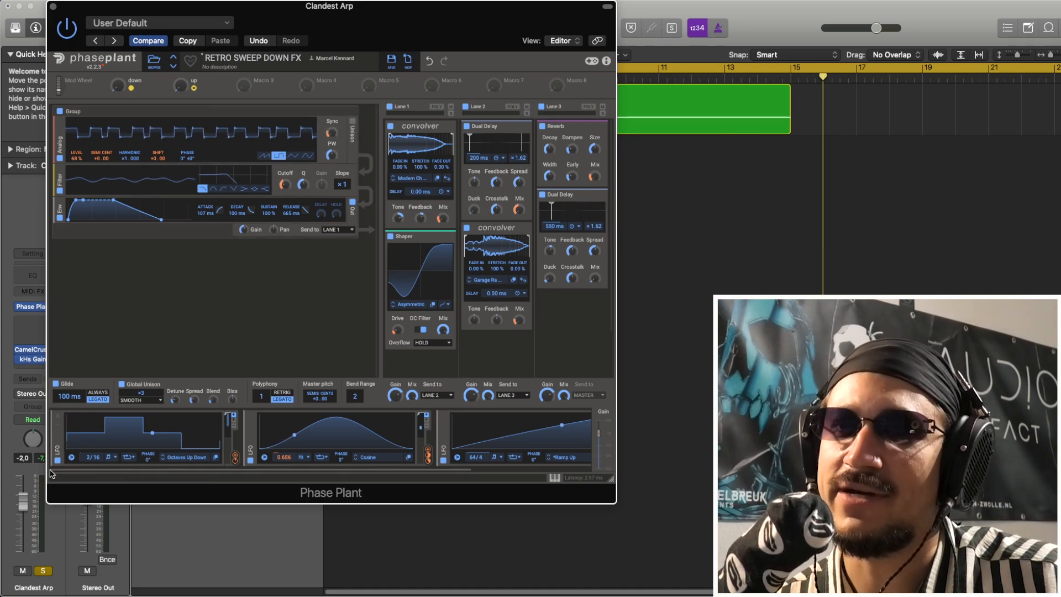
pyautogui.press('space')
pyautogui.moveTo(92, 457)
pyautogui.mouseDown()
pyautogui.moveTo(91, 443)
pyautogui.moveTo(92, 458)
pyautogui.mouseUp()
pyautogui.press('space')
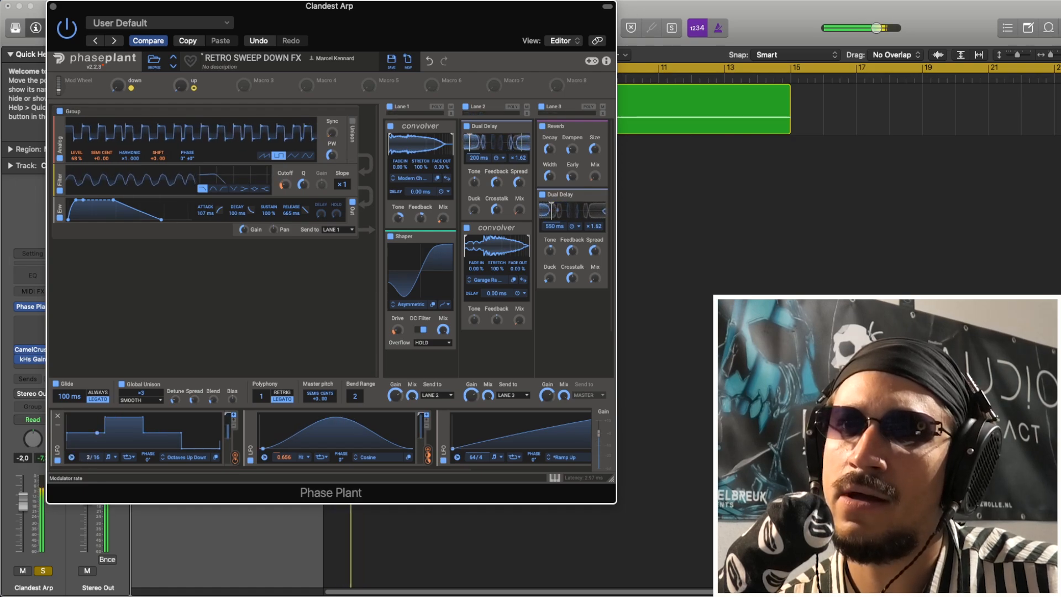
pyautogui.press('Return')
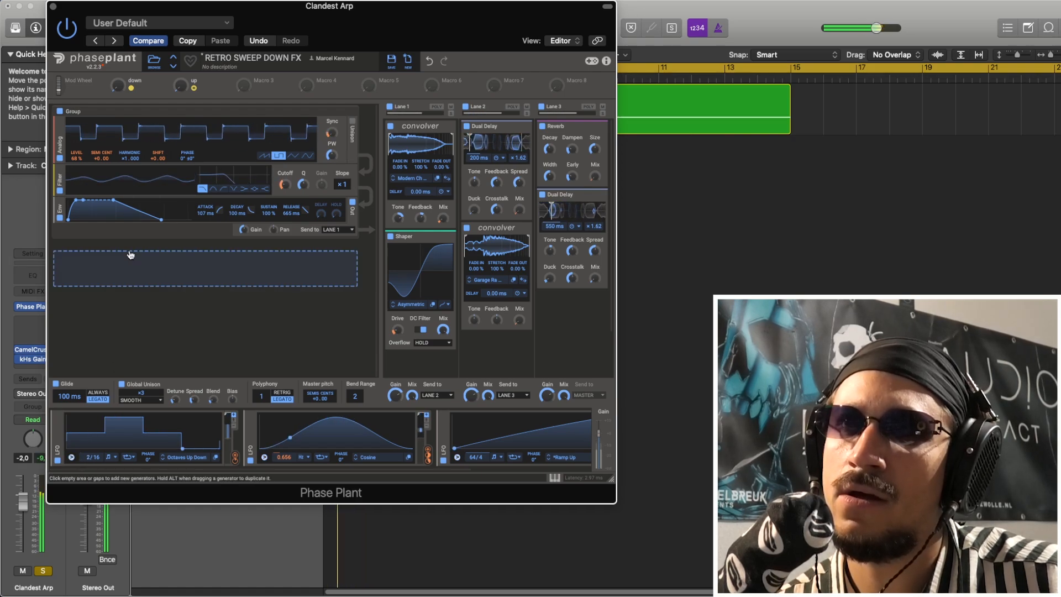
# Switch the analog oscillator to a sawtooth wave and raise the filter cutoff, auditioning the result
pyautogui.click(264, 155)
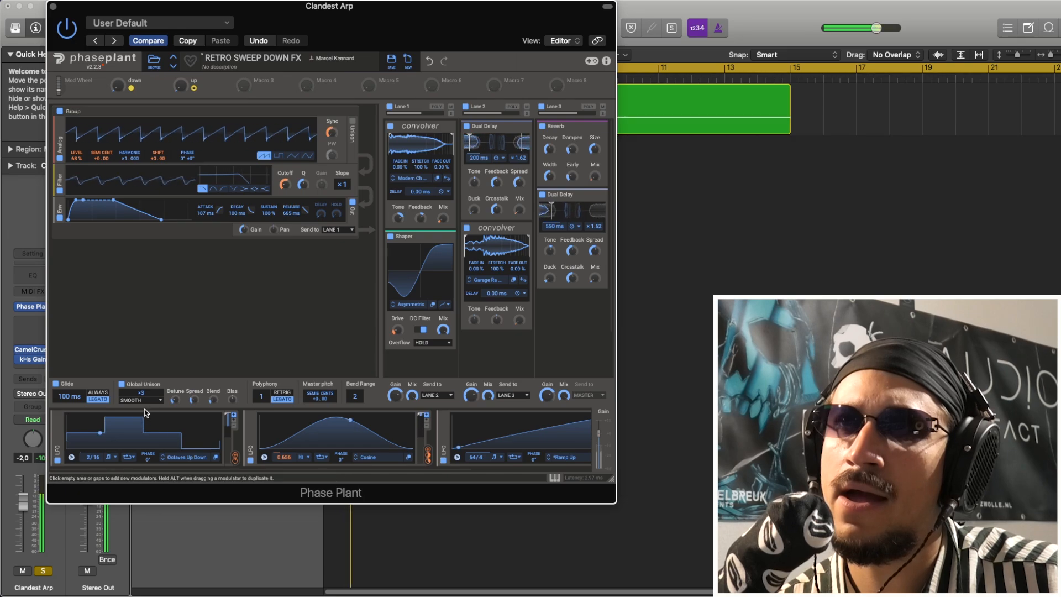
pyautogui.moveTo(285, 185); pyautogui.dragTo(285, 188)
pyautogui.press('space')
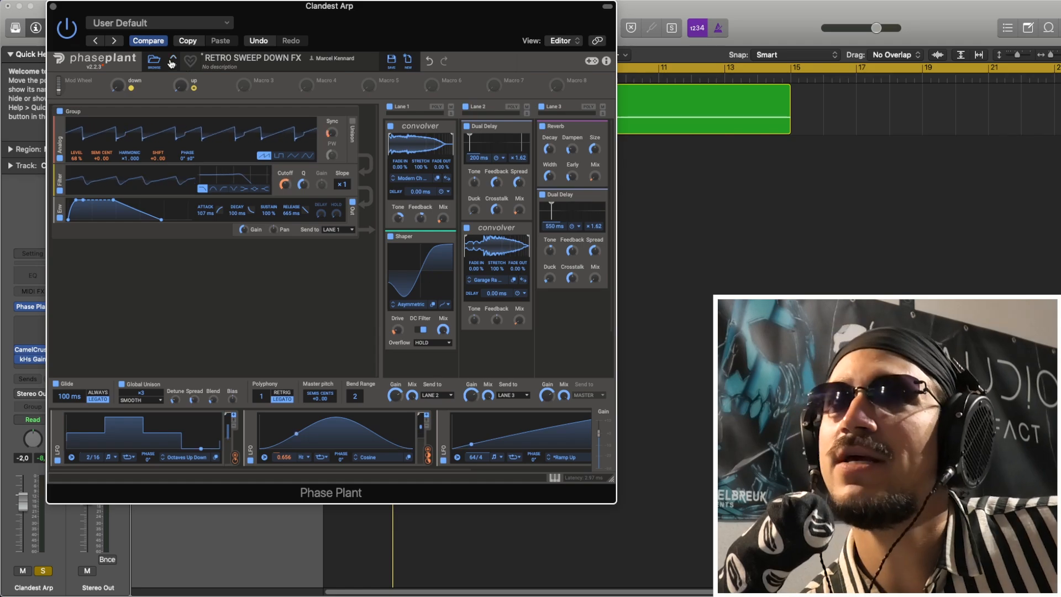
# Close the Phase Plant plug-in window and select the Clandest Arp MIDI region in the arrangement
pyautogui.click(53, 7)
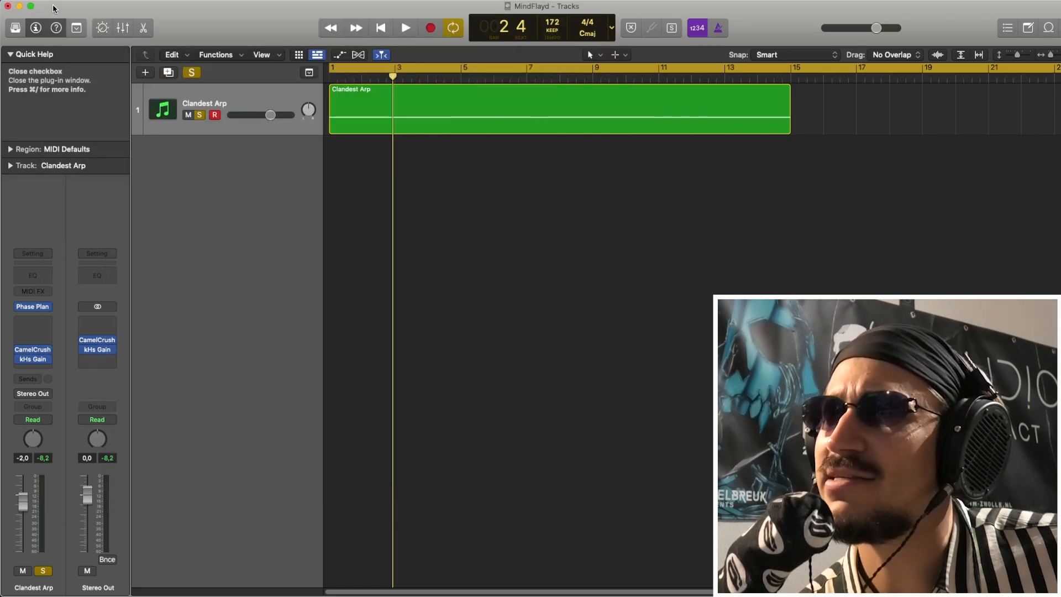
pyautogui.moveTo(409, 258); pyautogui.dragTo(381, 95)
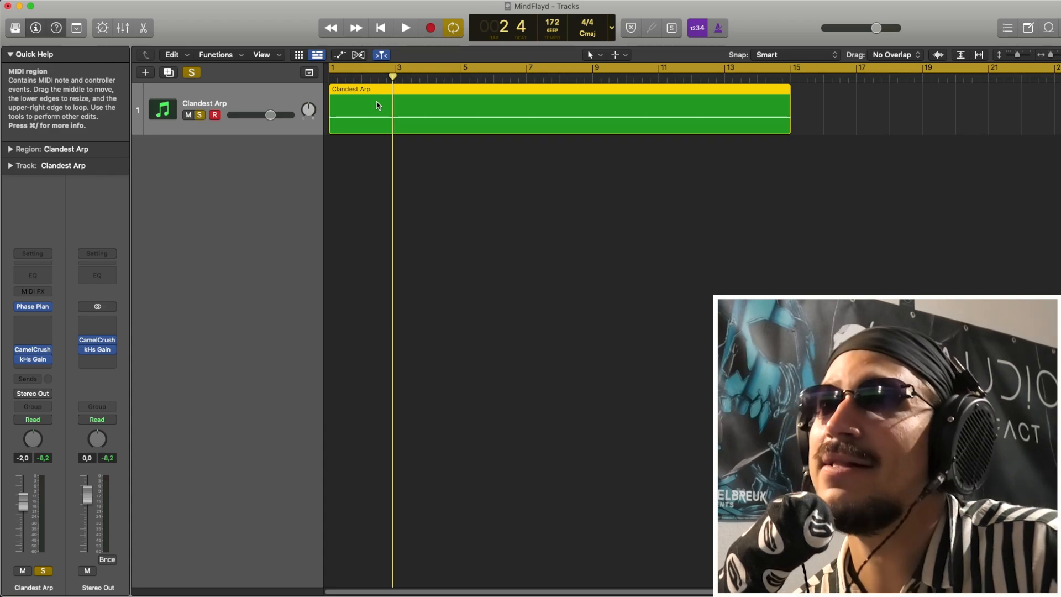
pyautogui.moveTo(370, 208); pyautogui.dragTo(363, 106)
pyautogui.click(427, 191)
pyautogui.moveTo(373, 315); pyautogui.dragTo(357, 114)
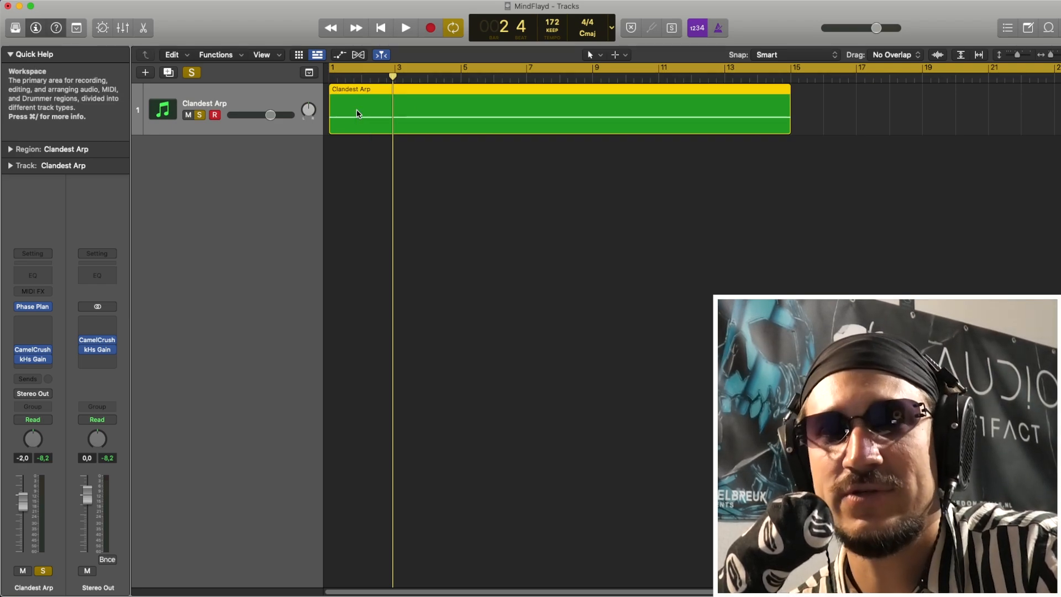